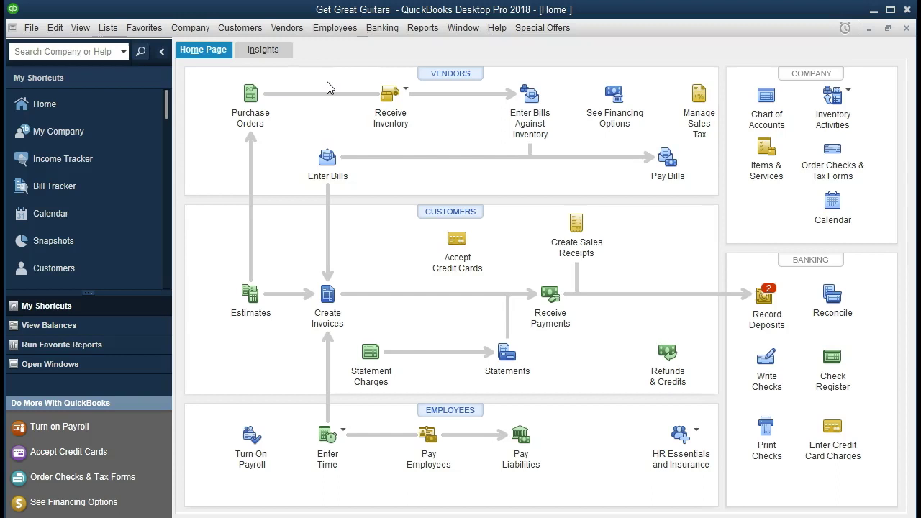
{"action": "left_click", "coordinate": [191, 31]}
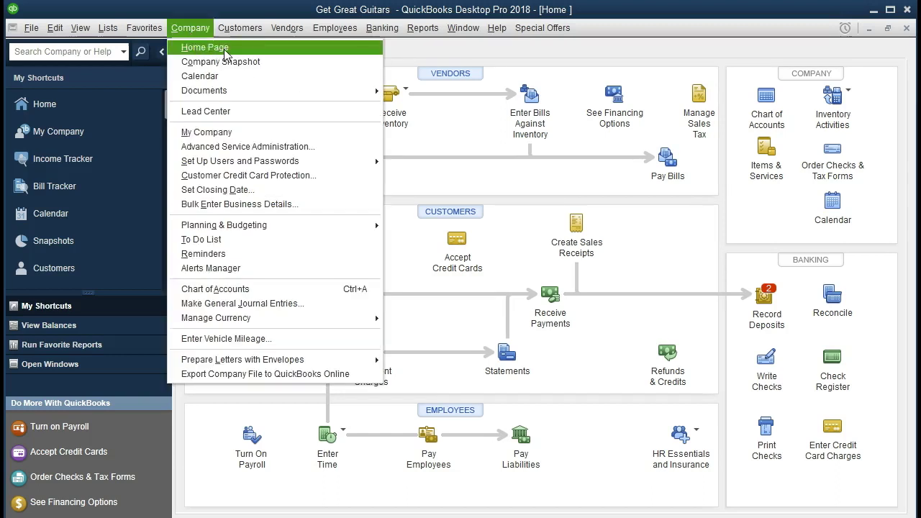
{"action": "left_click", "coordinate": [214, 57]}
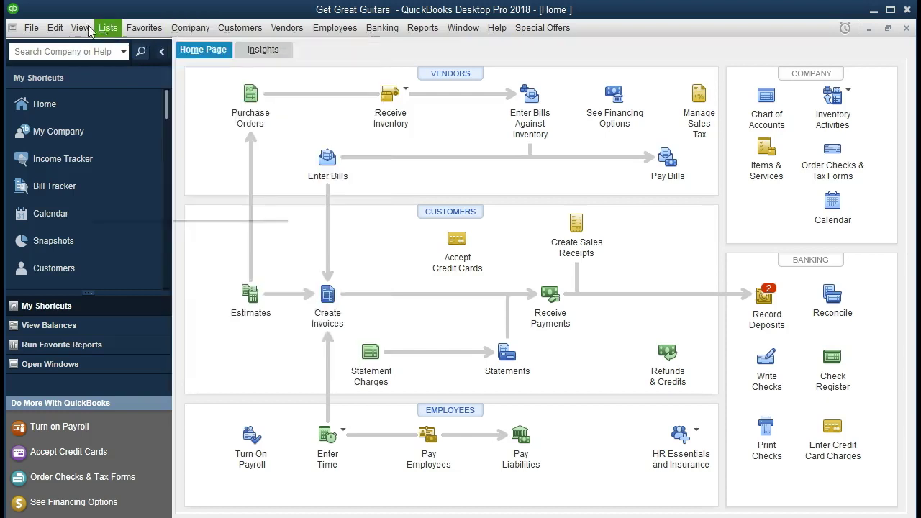
{"action": "left_click", "coordinate": [31, 28]}
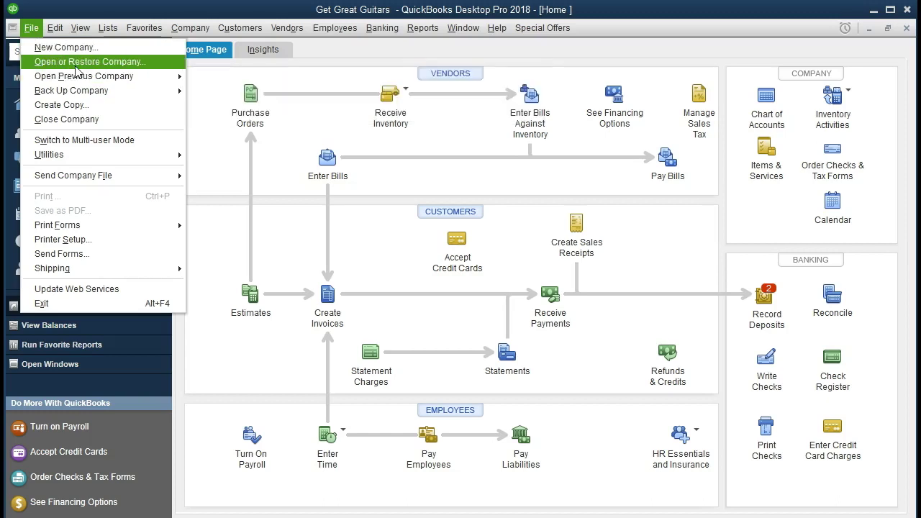
{"action": "left_click", "coordinate": [330, 57]}
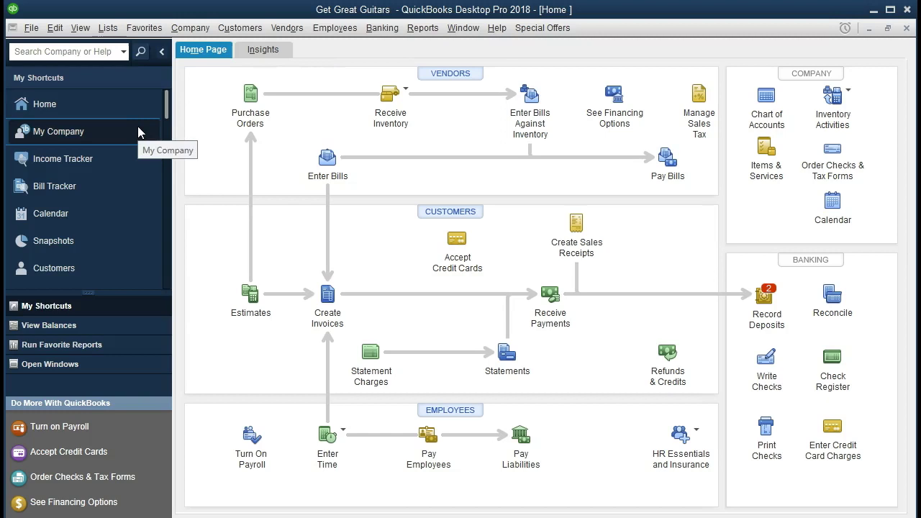
Display the list of open windows beside the home page
{"action": "left_click", "coordinate": [82, 32]}
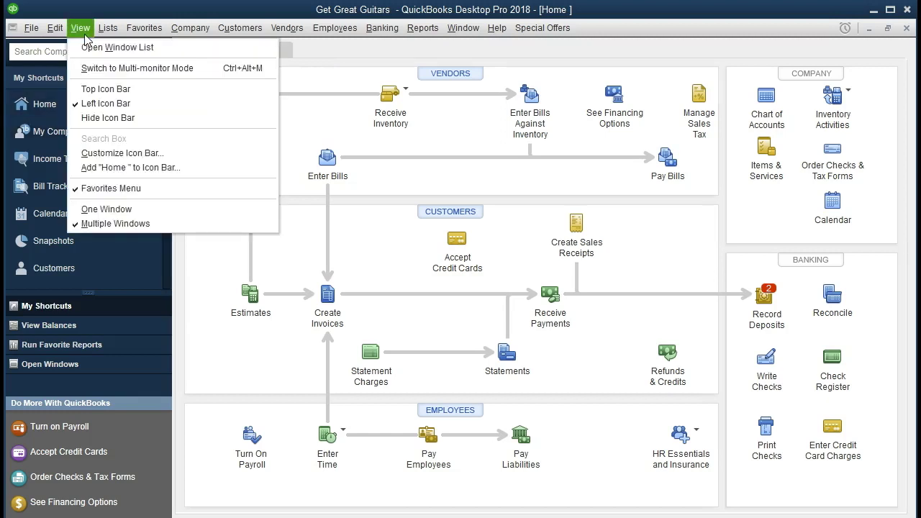
{"action": "left_click", "coordinate": [164, 49]}
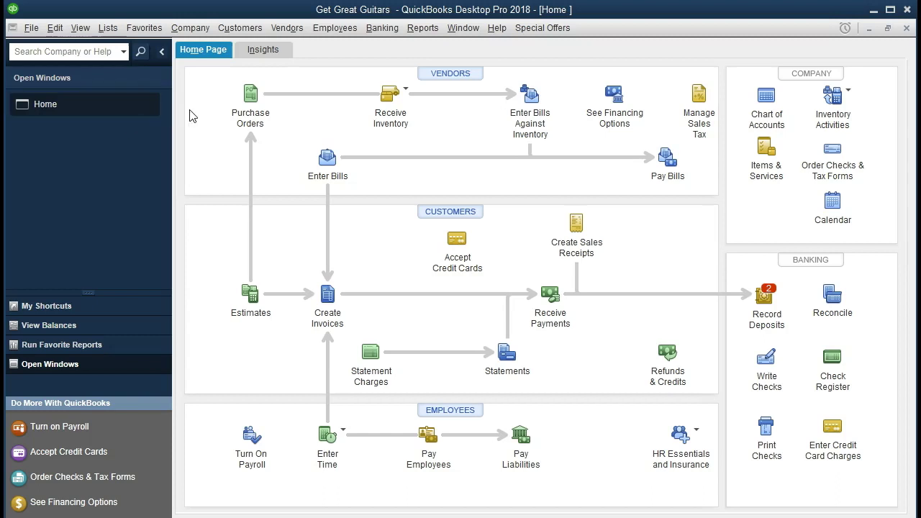
Open the standard Balance Sheet report from the company and financial reports
{"action": "left_click", "coordinate": [425, 29]}
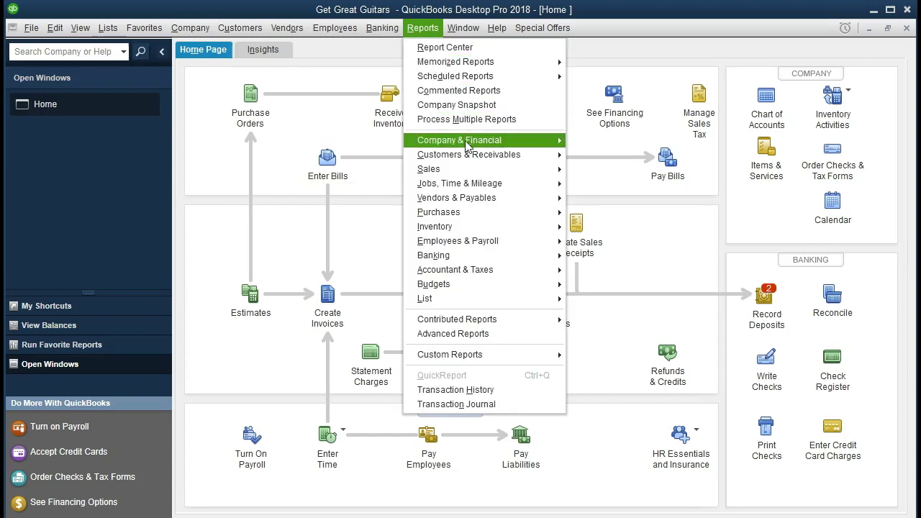
{"action": "mouse_move", "coordinate": [488, 143]}
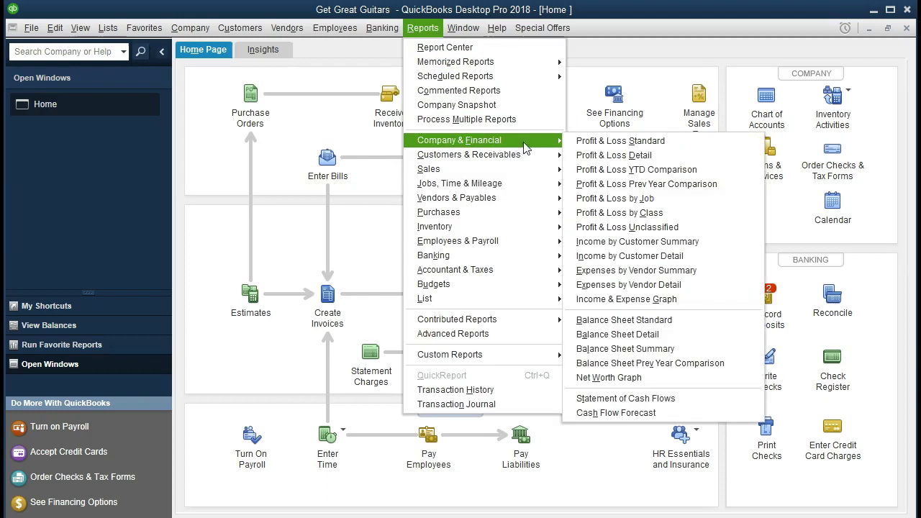
{"action": "left_click", "coordinate": [574, 324]}
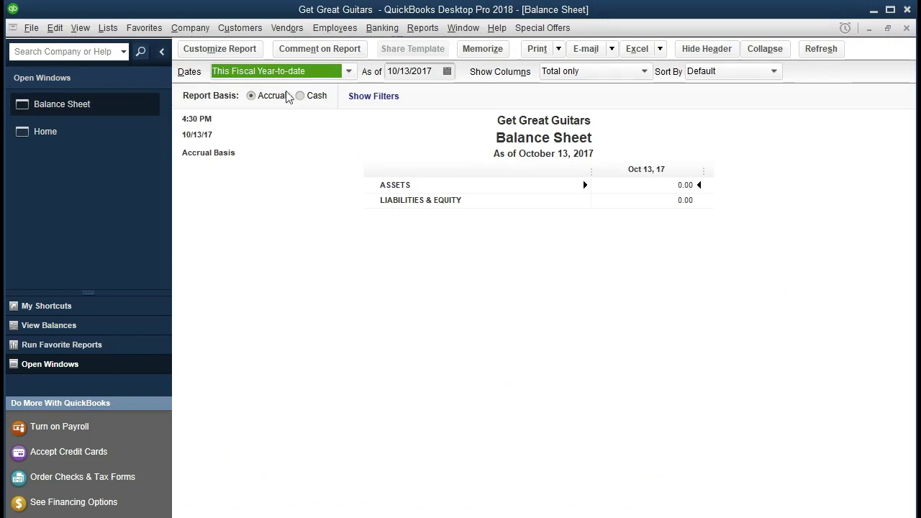
Customize the Balance Sheet report to cover the date range from 01/01/2021 to 12/31/2021
{"action": "left_click", "coordinate": [248, 56]}
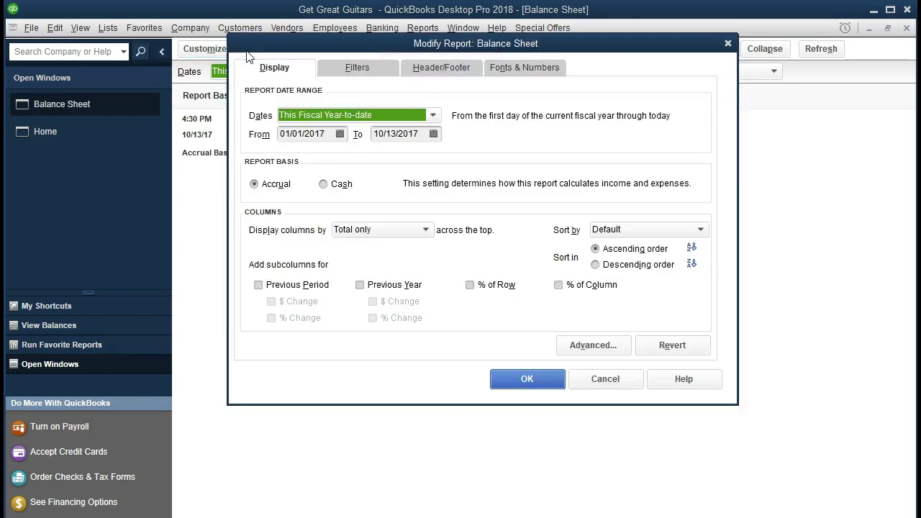
{"action": "key", "text": "Tab"}
{"action": "type", "text": "01"}
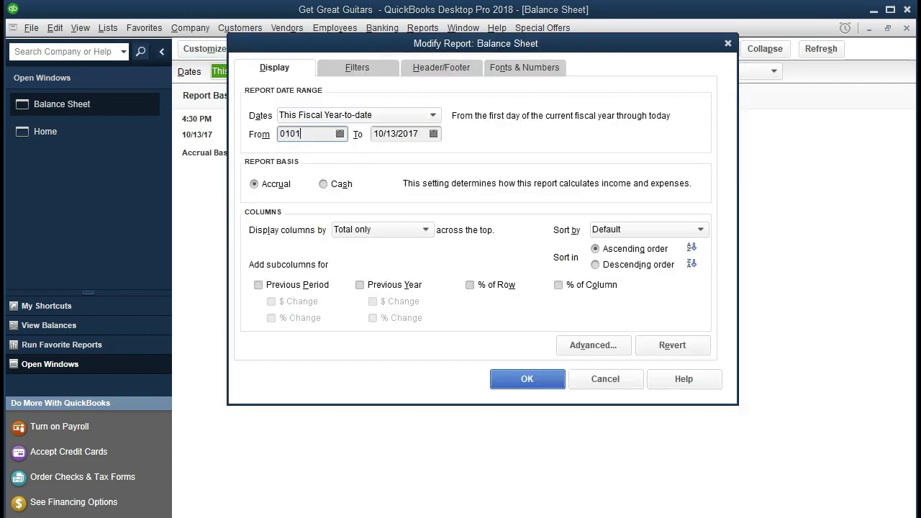
{"action": "type", "text": "/01/2021"}
{"action": "key", "text": "Tab"}
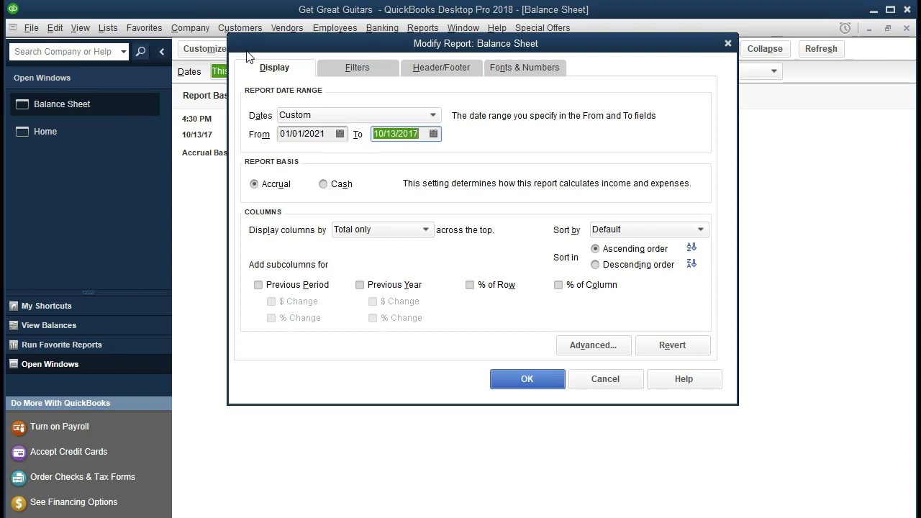
{"action": "type", "text": "12"}
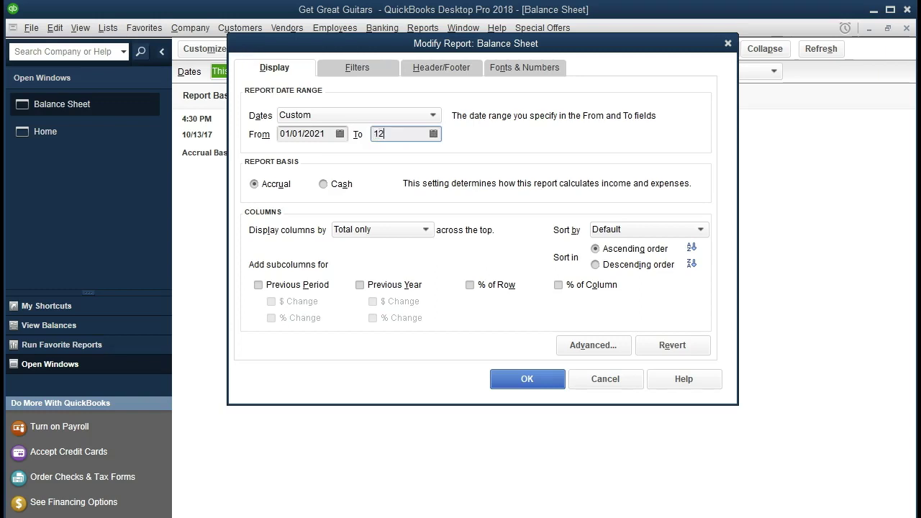
{"action": "type", "text": "/31/20212"}
{"action": "key", "text": "Tab"}
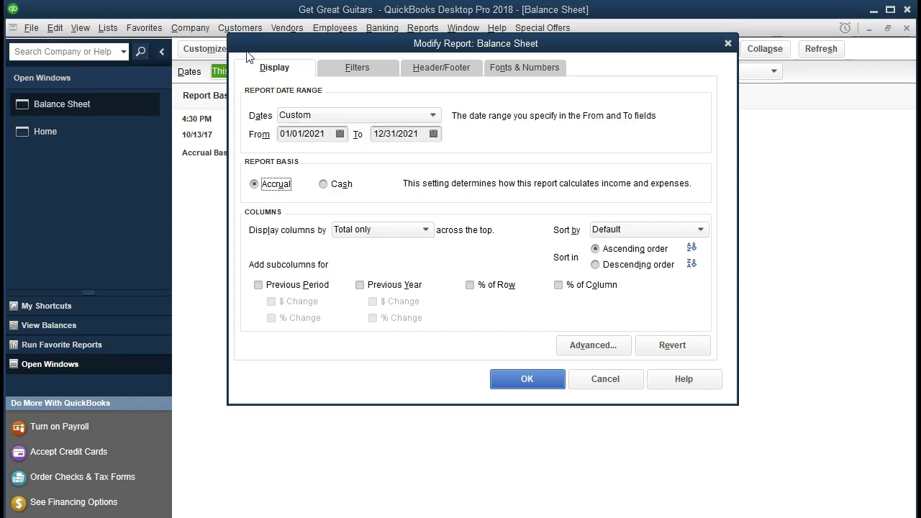
{"action": "left_click", "coordinate": [500, 382]}
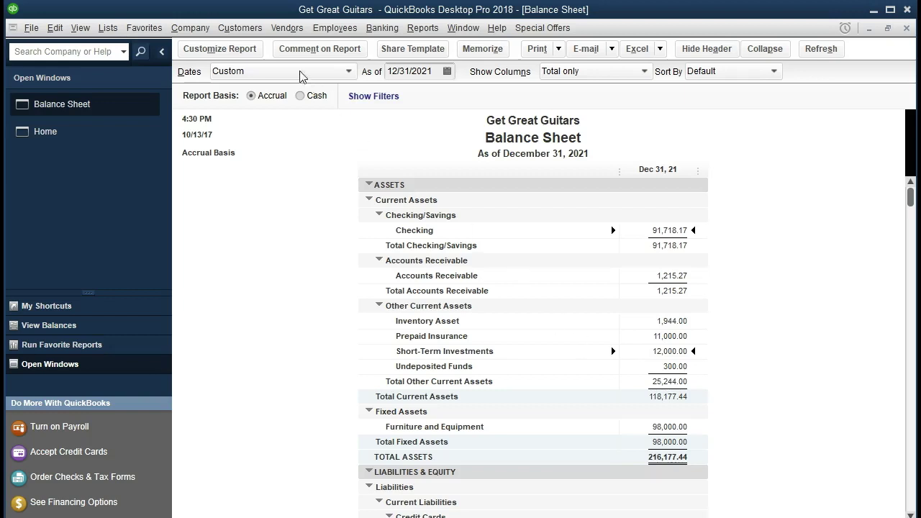
Open the account register for the Checking account
{"action": "left_click", "coordinate": [195, 30]}
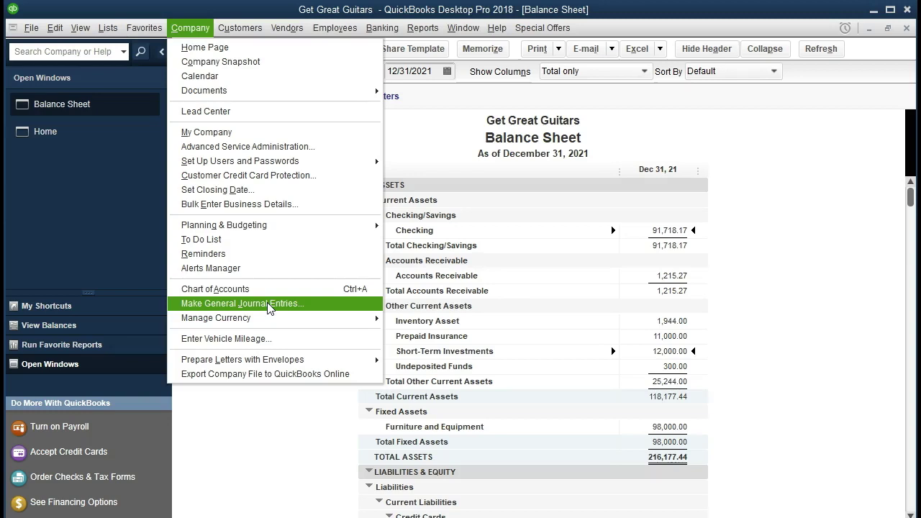
{"action": "mouse_move", "coordinate": [334, 26]}
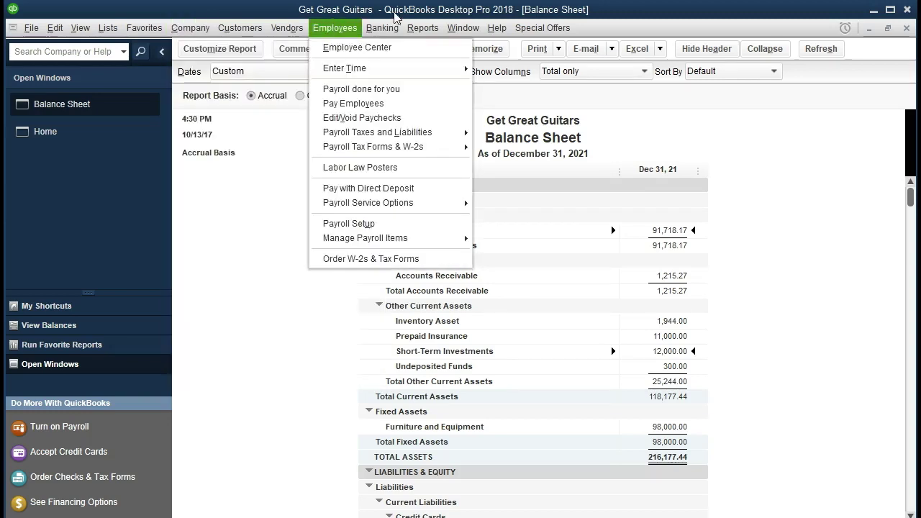
{"action": "mouse_move", "coordinate": [387, 29]}
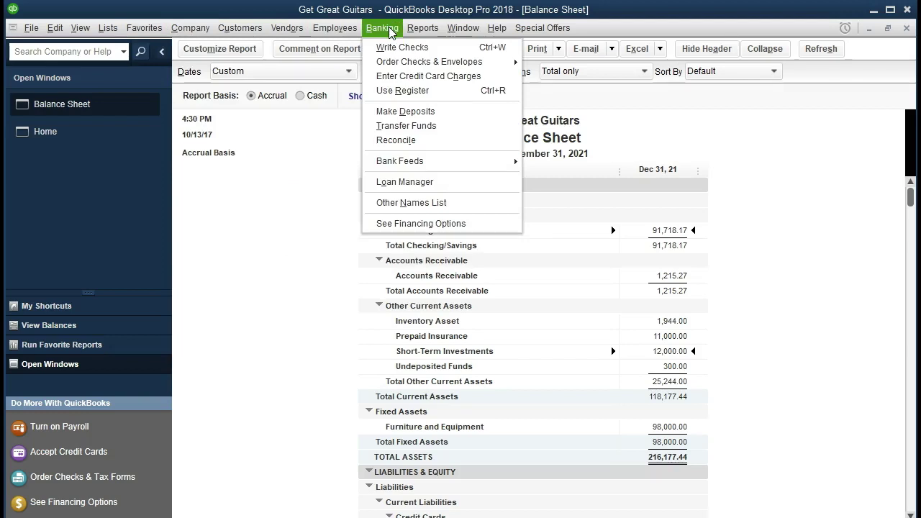
{"action": "left_click", "coordinate": [442, 97]}
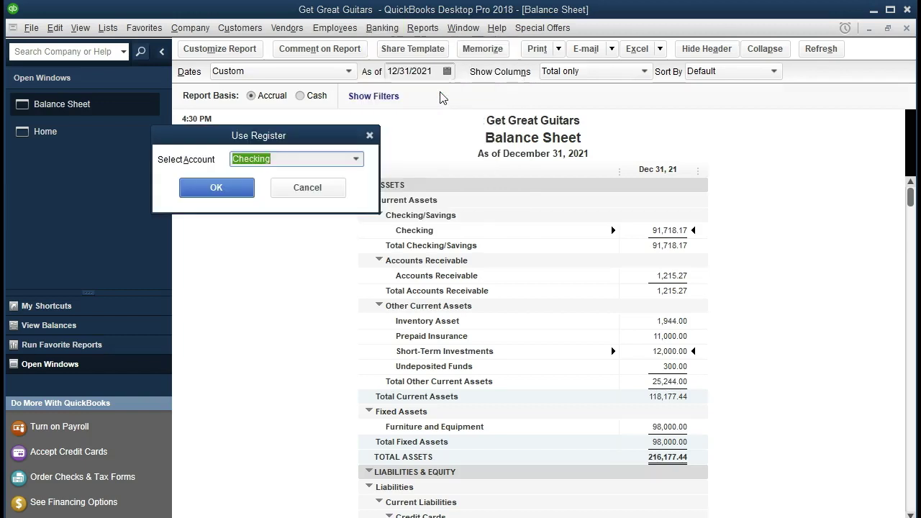
{"action": "left_click", "coordinate": [356, 160]}
{"action": "left_click", "coordinate": [355, 160]}
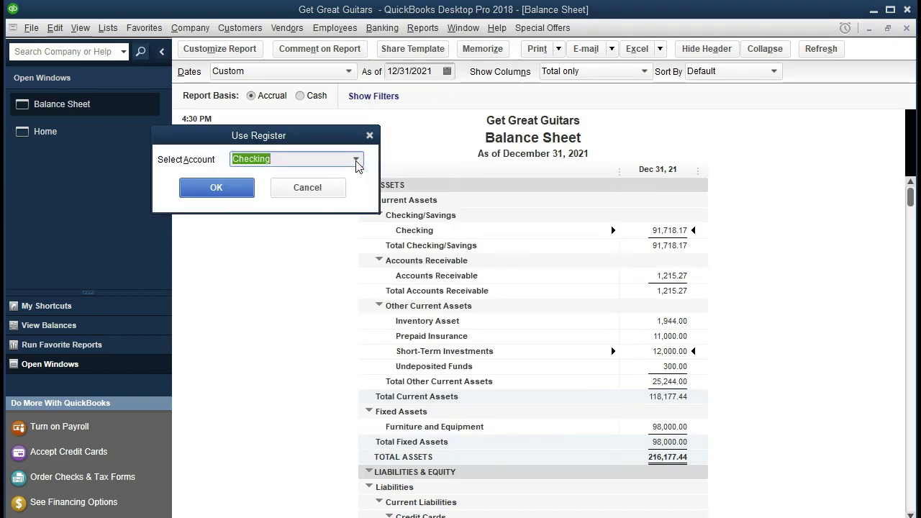
{"action": "left_click", "coordinate": [237, 193]}
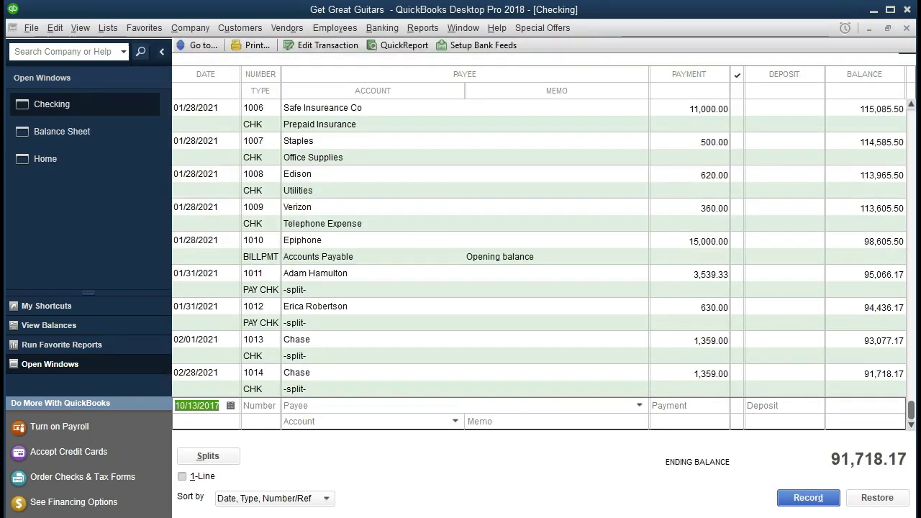
Begin a new Checking register transaction dated 02/06/2021 with DEP as its number
{"action": "type", "text": "02/"}
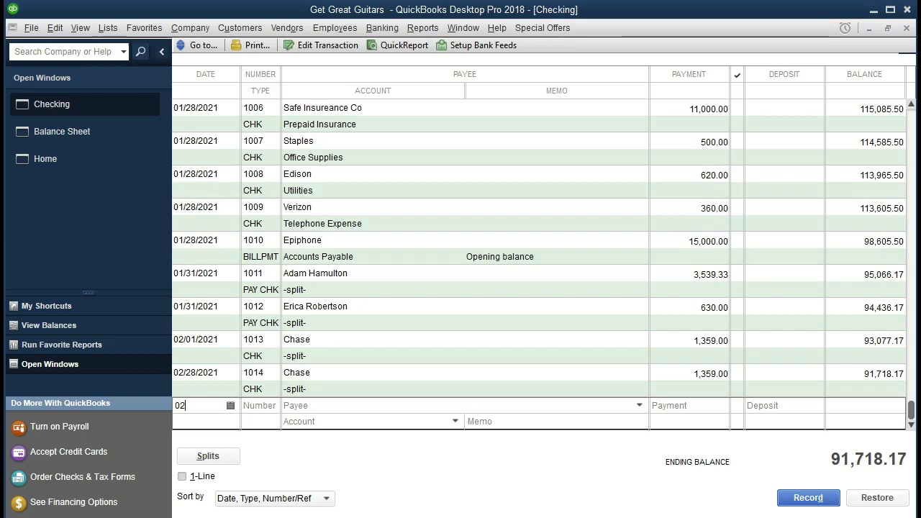
{"action": "type", "text": "06/2021"}
{"action": "key", "text": "Tab"}
{"action": "type", "text": "DEP"}
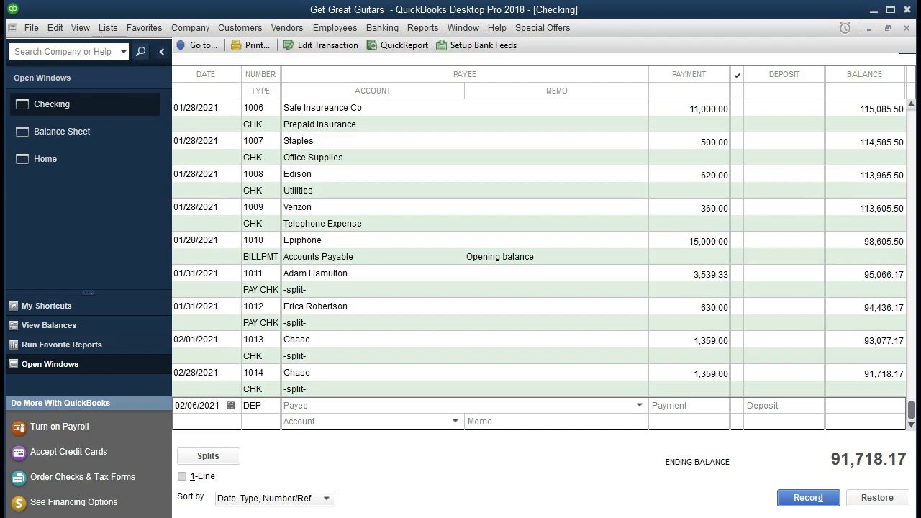
{"action": "key", "text": "Tab"}
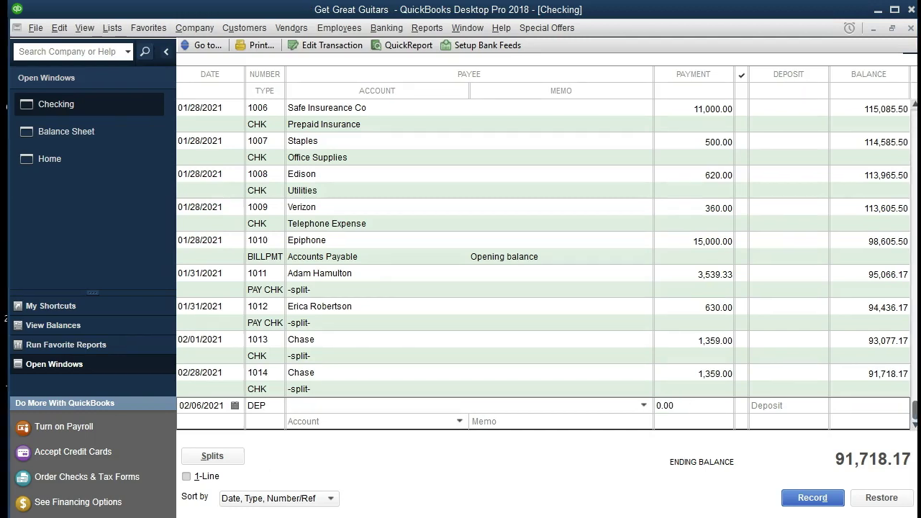
Set the new transaction's payee to Chase and enter a deposit amount of 12,250
{"action": "type", "text": "Chase"}
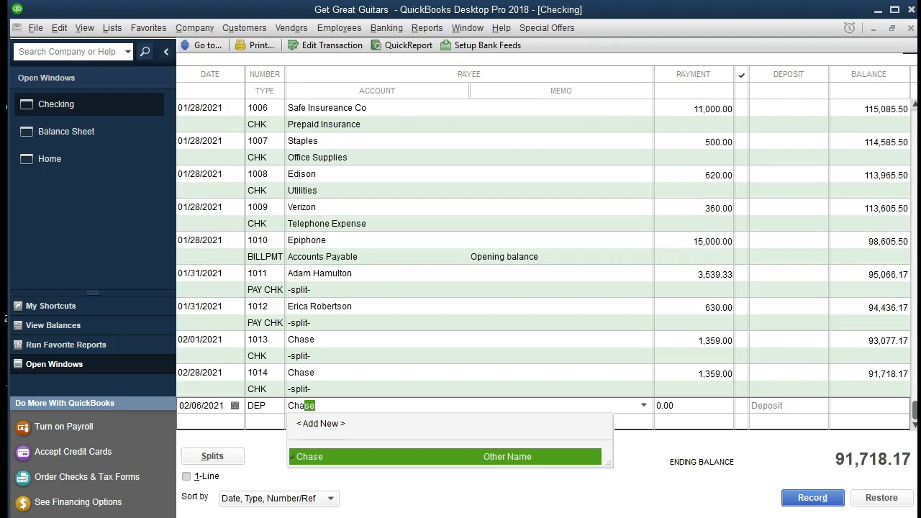
{"action": "key", "text": "Tab"}
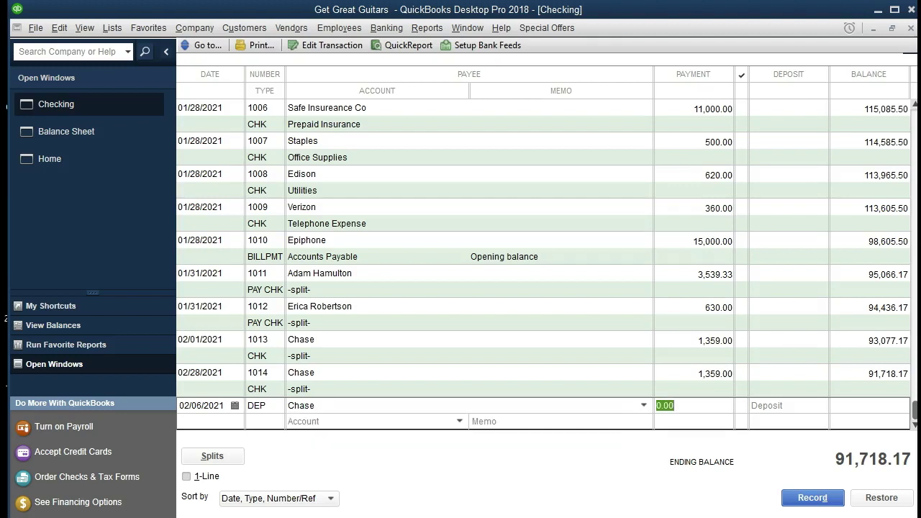
{"action": "key", "text": "Tab"}
{"action": "key", "text": "Tab"}
{"action": "type", "text": "12250"}
{"action": "key", "text": "Tab"}
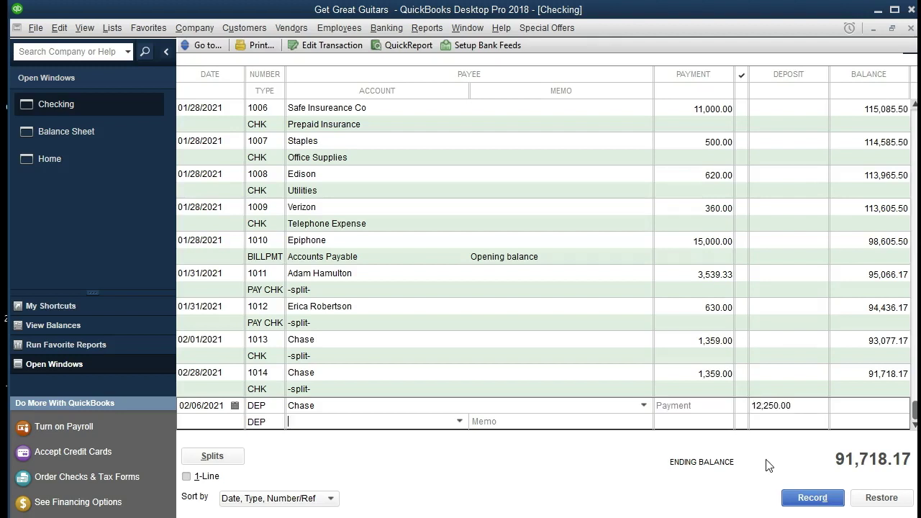
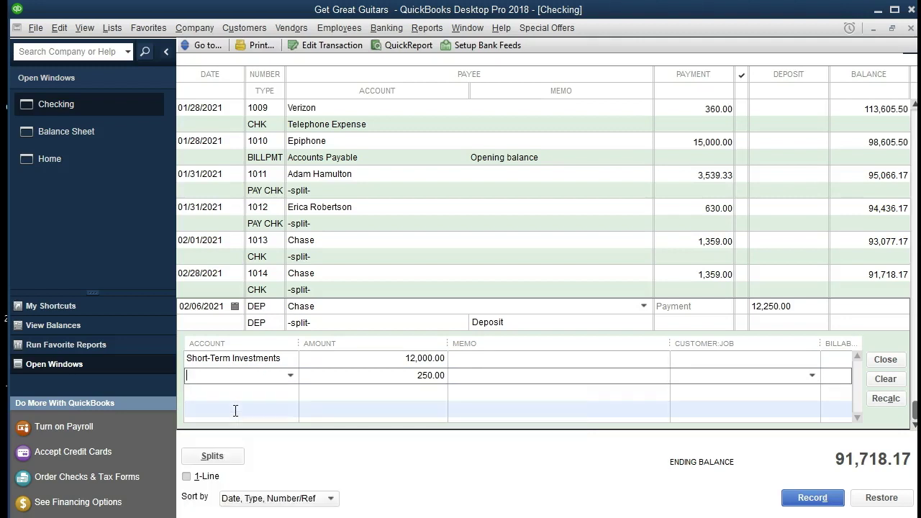
Assign the 250.00 split line of the Chase deposit to an account named Interest Income
{"action": "type", "text": "I"}
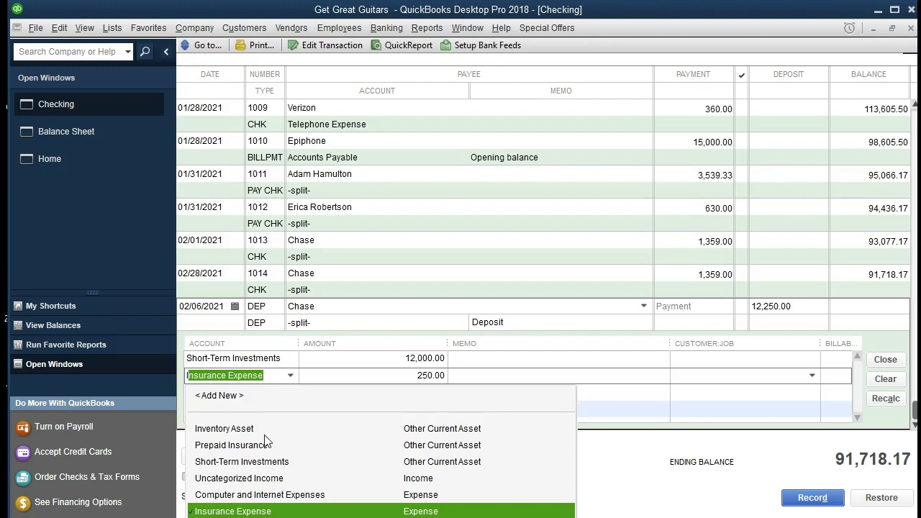
{"action": "key", "text": "BackSpace"}
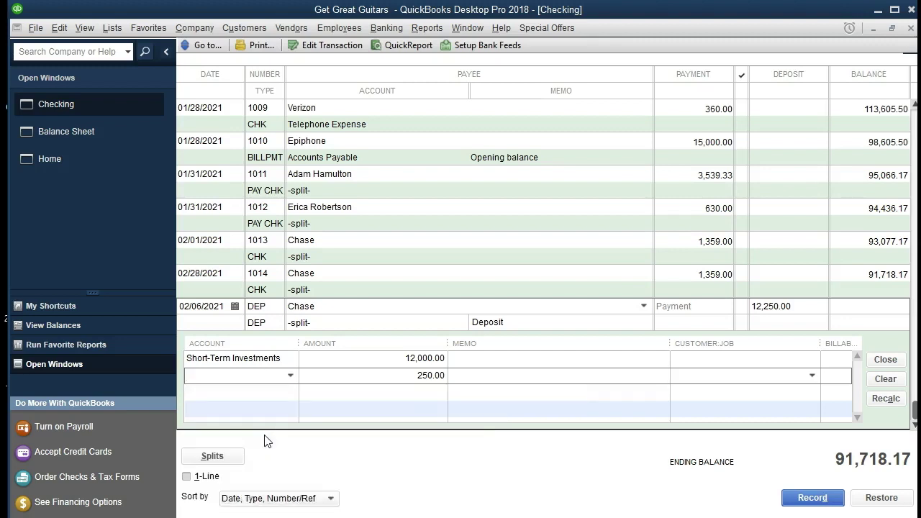
{"action": "type", "text": "Interest "}
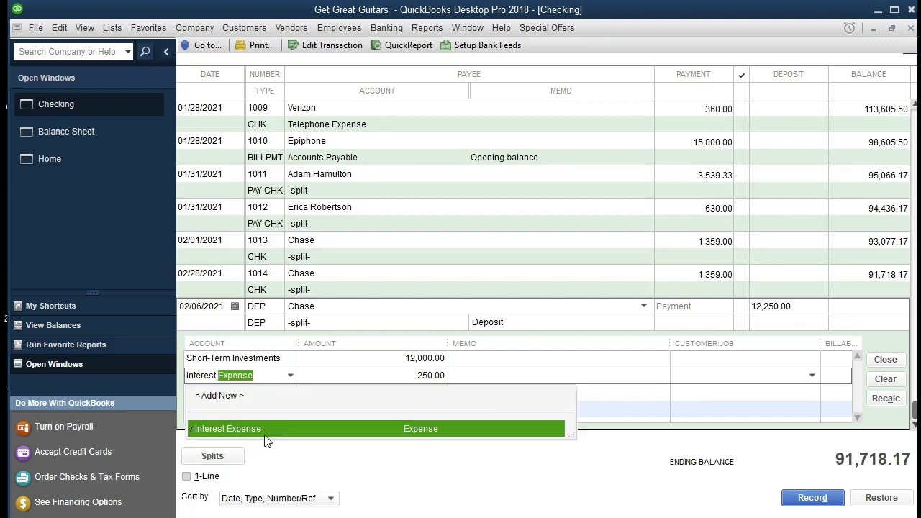
{"action": "type", "text": "Income"}
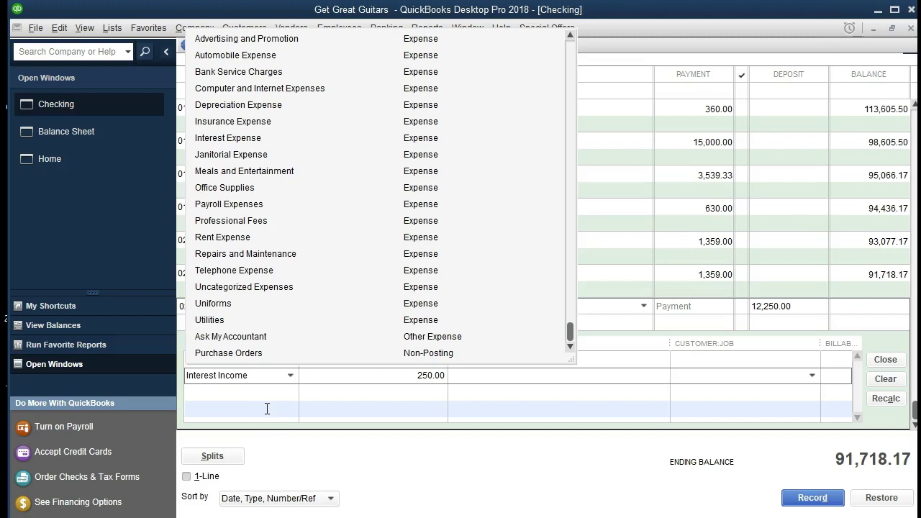
{"action": "left_click", "coordinate": [267, 408]}
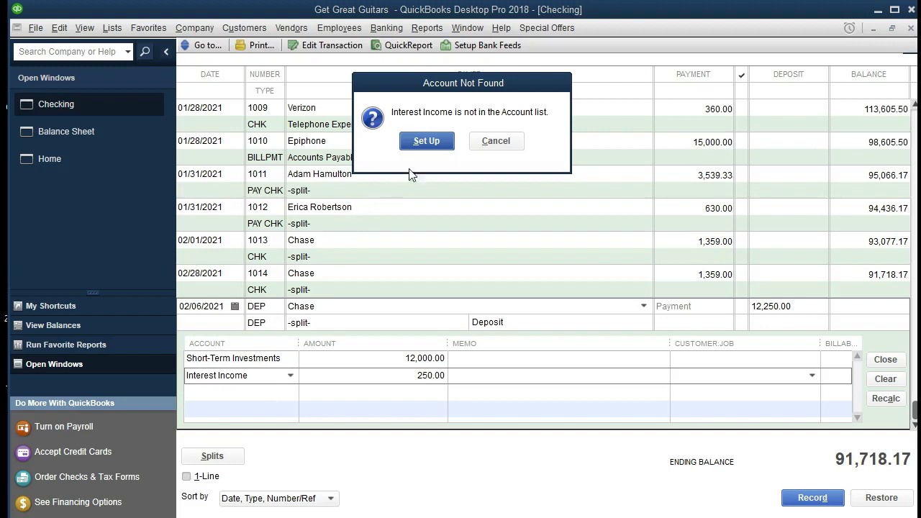
Set up Interest Income as a new Other Income account and record the Chase deposit in the Checking register
{"action": "left_click", "coordinate": [431, 146]}
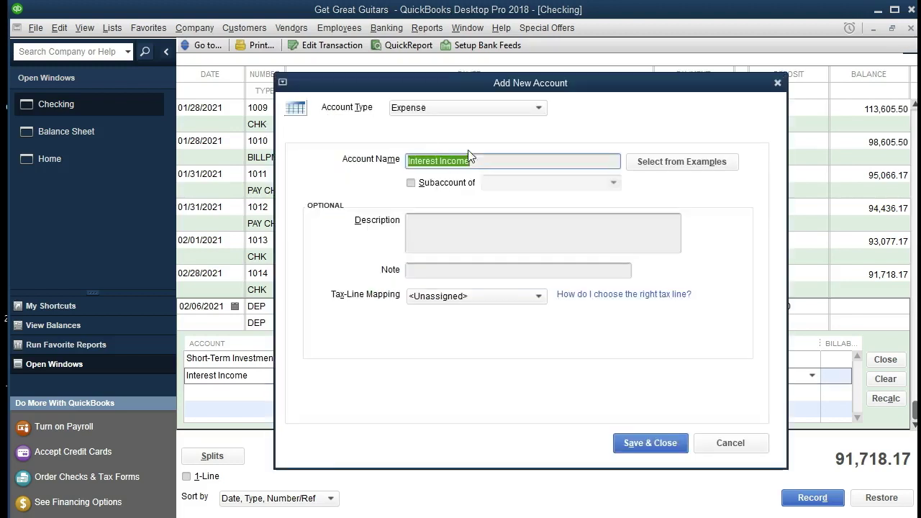
{"action": "left_click", "coordinate": [514, 109]}
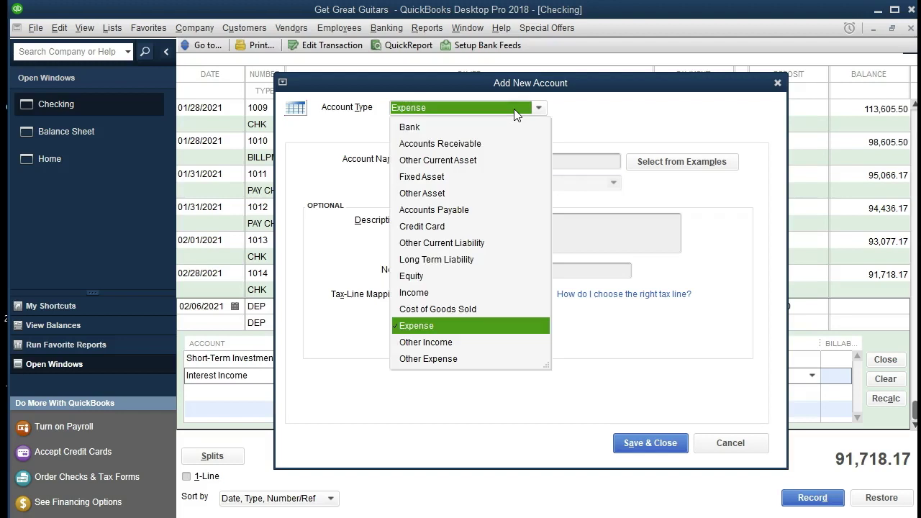
{"action": "left_click", "coordinate": [454, 343]}
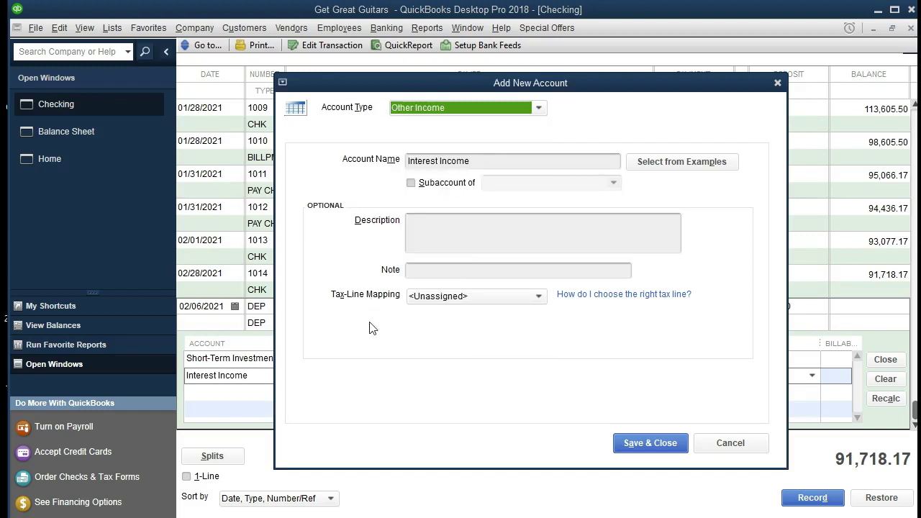
{"action": "left_click", "coordinate": [631, 451]}
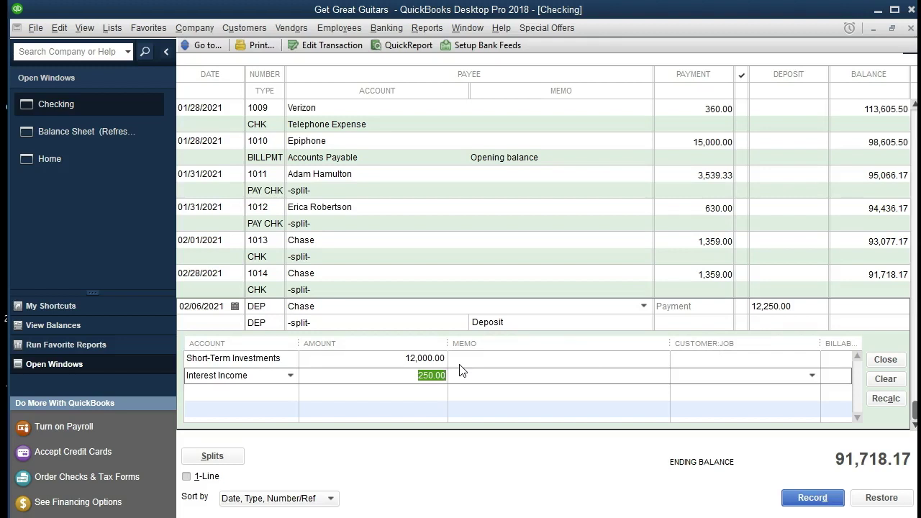
{"action": "left_click", "coordinate": [801, 502]}
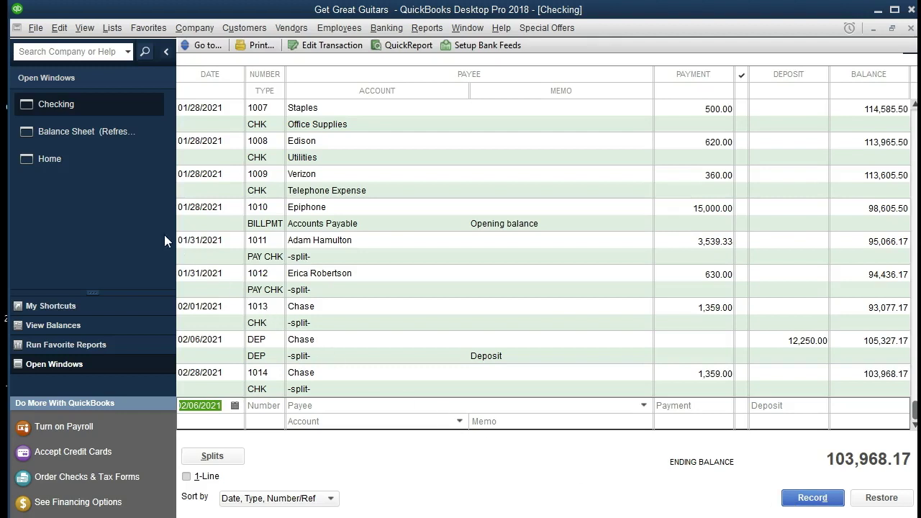
Drill down from Checking on the Balance Sheet to the 02/06/2021 Chase deposit, review its source accounts and close it
{"action": "left_click", "coordinate": [105, 137]}
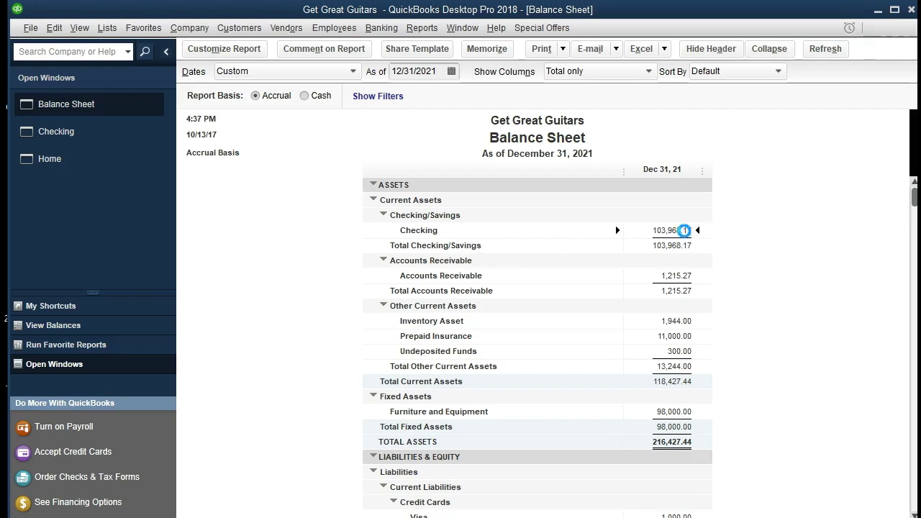
{"action": "double_click", "coordinate": [685, 231]}
{"action": "scroll", "coordinate": [651, 374], "scroll_direction": "down", "scroll_amount": 1}
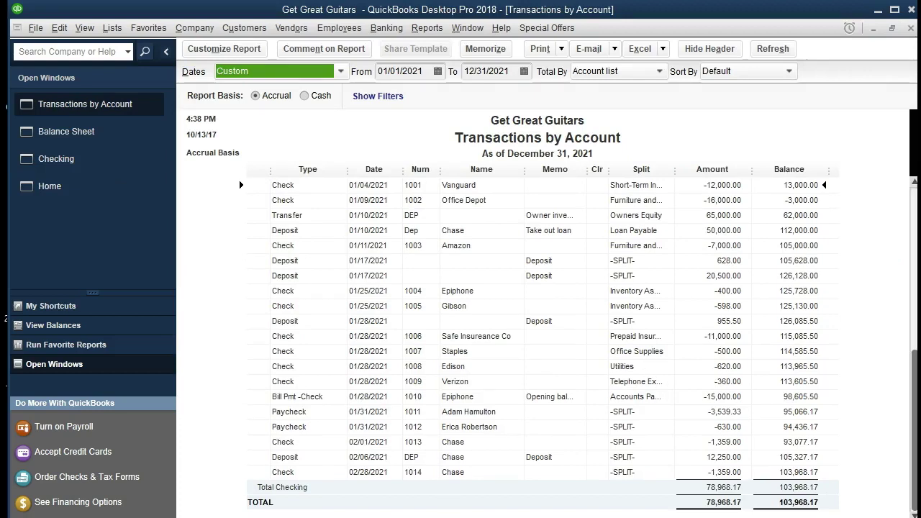
{"action": "left_click", "coordinate": [365, 458]}
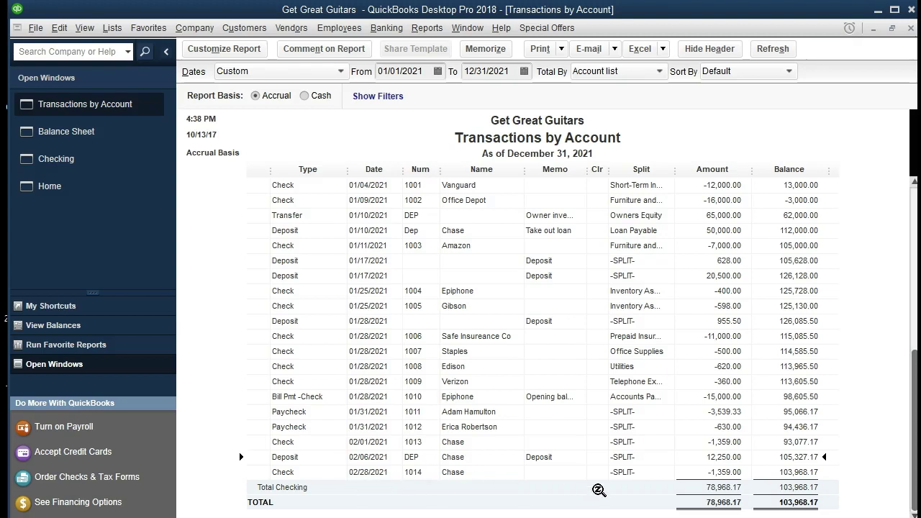
{"action": "double_click", "coordinate": [698, 459]}
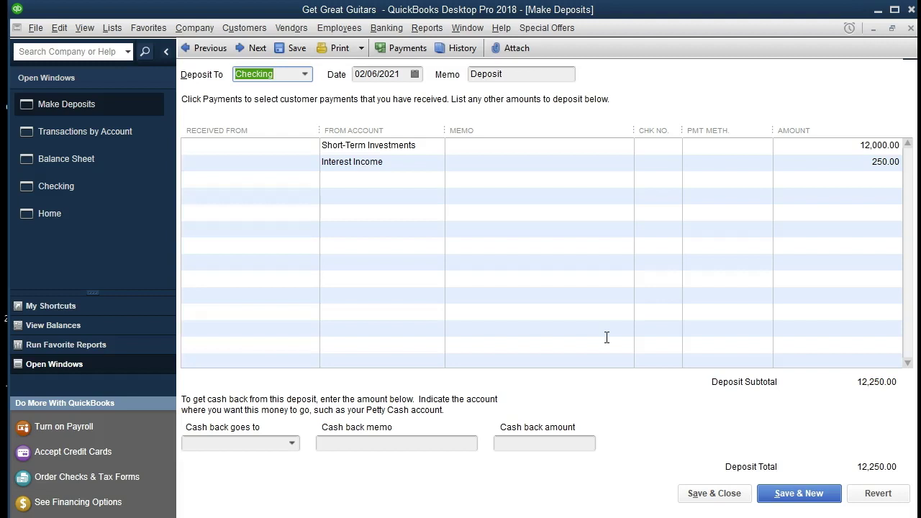
{"action": "left_click", "coordinate": [911, 30]}
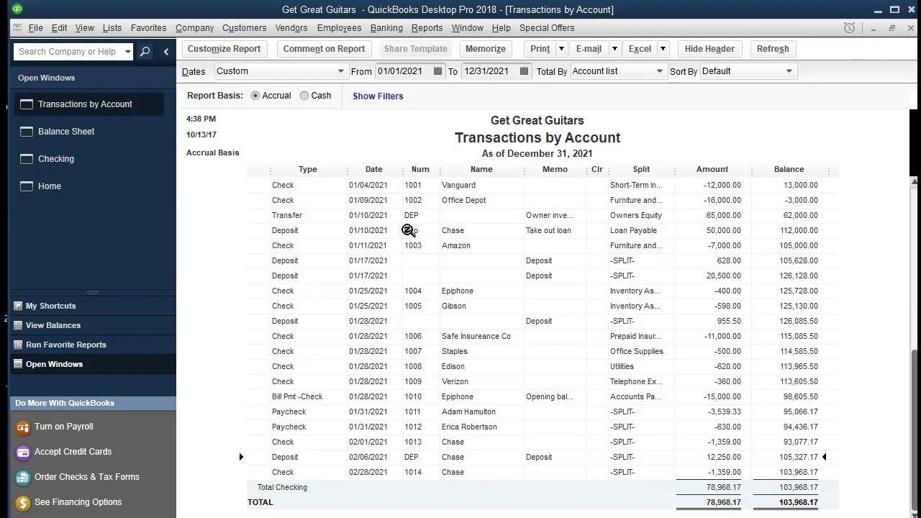
Review the 02/06/2021 Chase deposit's details from the Checking register, close it and return to the Balance Sheet
{"action": "left_click", "coordinate": [107, 164]}
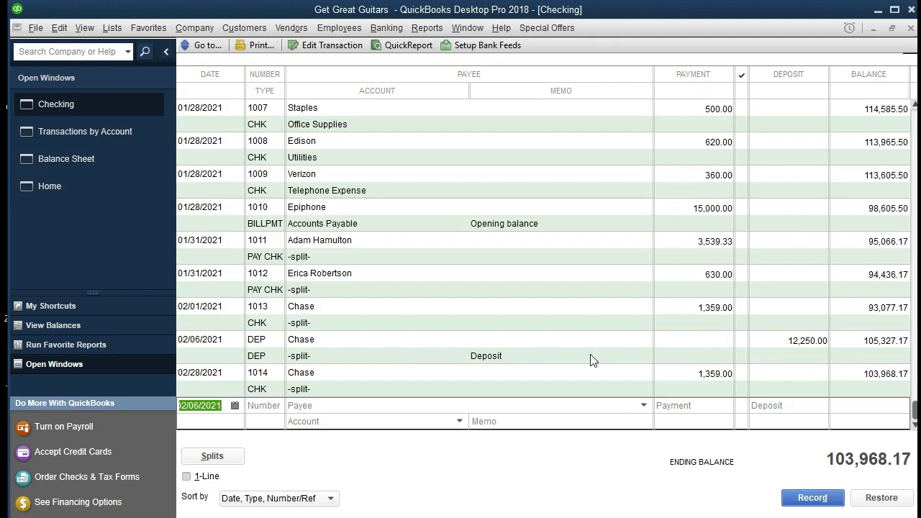
{"action": "double_click", "coordinate": [264, 357]}
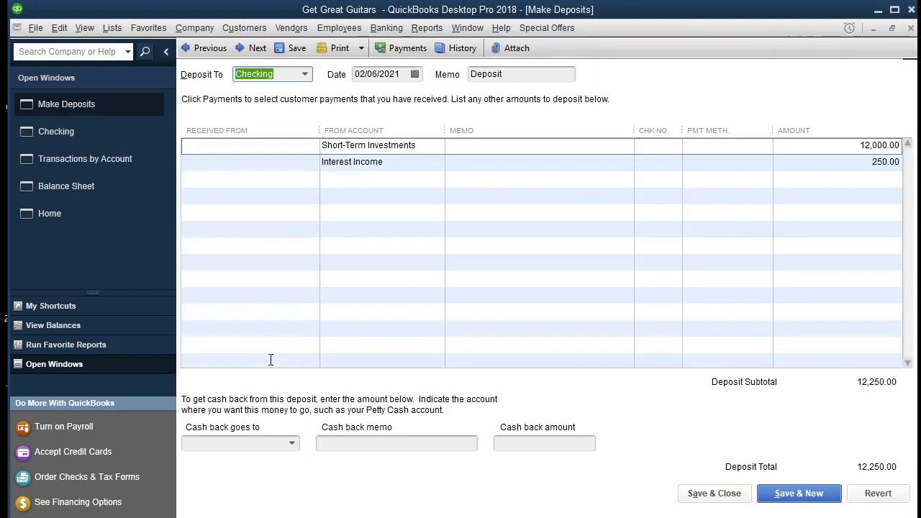
{"action": "left_click", "coordinate": [911, 28]}
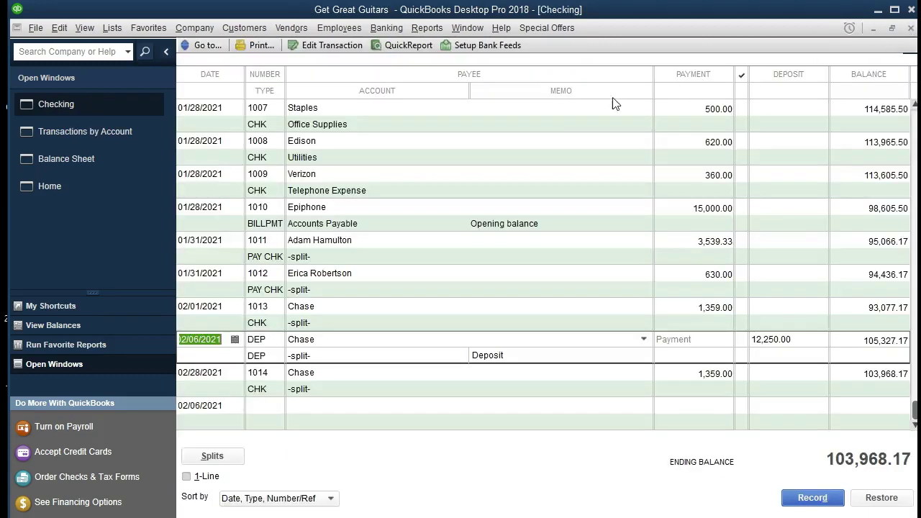
{"action": "left_click", "coordinate": [113, 164]}
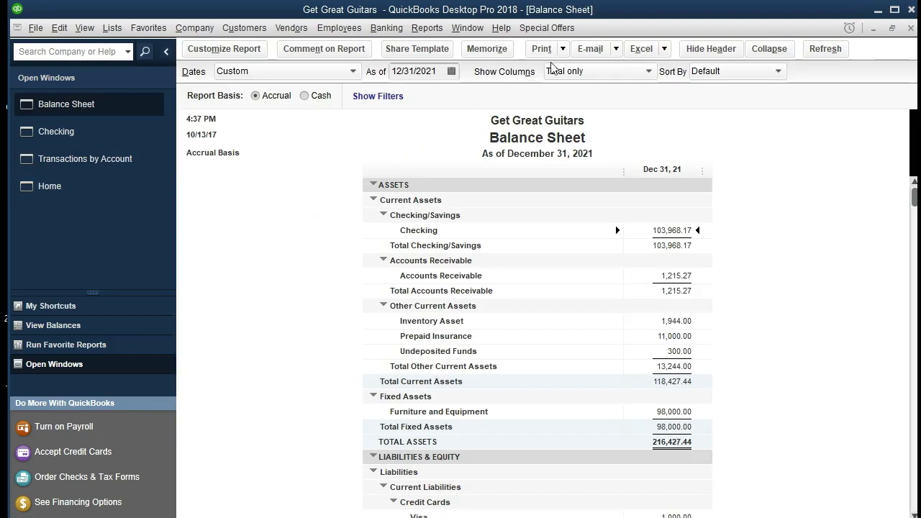
Open the standard Profit & Loss report
{"action": "left_click", "coordinate": [427, 27]}
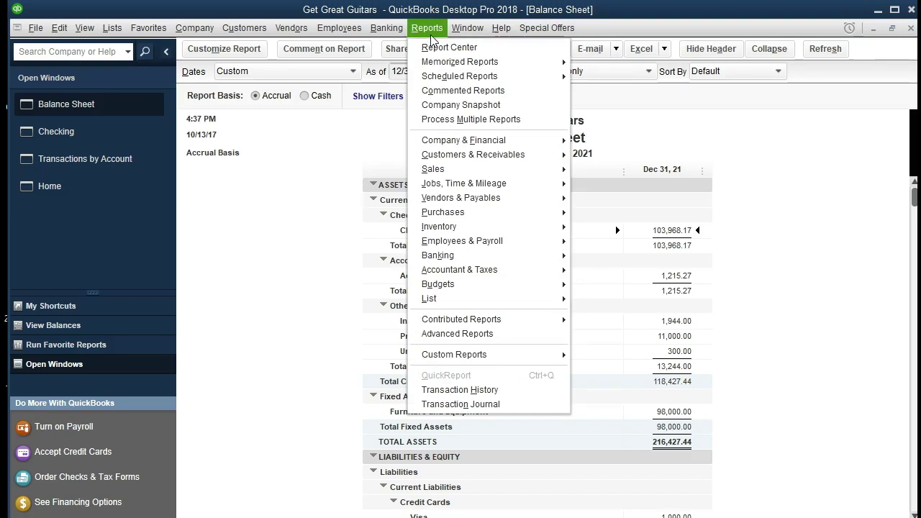
{"action": "mouse_move", "coordinate": [513, 138]}
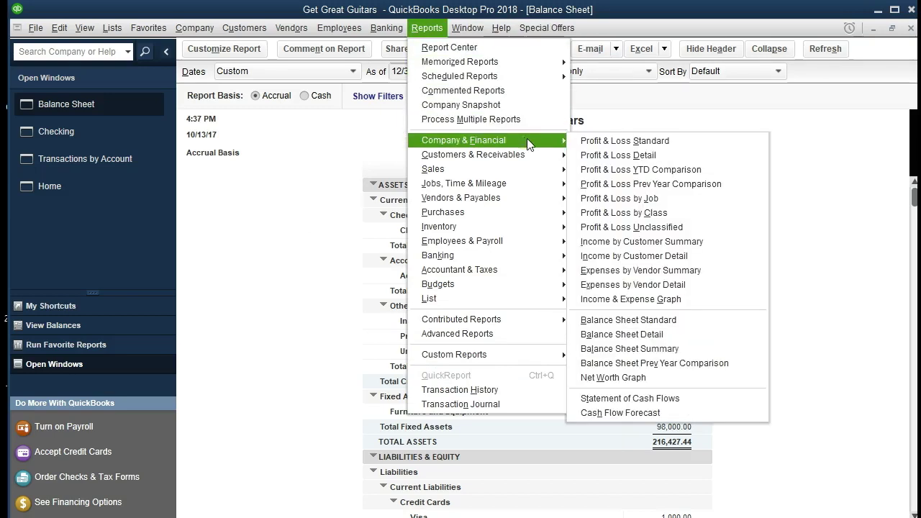
{"action": "left_click", "coordinate": [685, 144]}
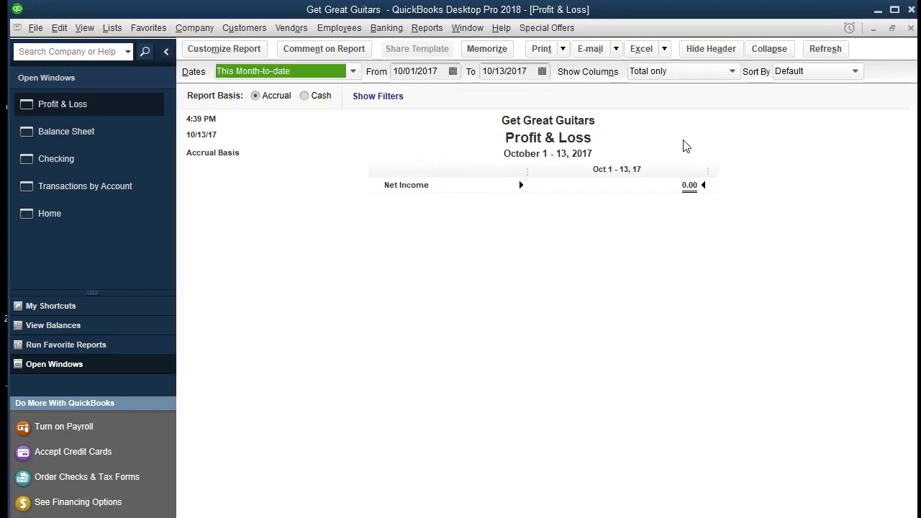
Set the Profit & Loss report's date range from 01/01/2021 to 12/31/2021
{"action": "key", "text": "Tab"}
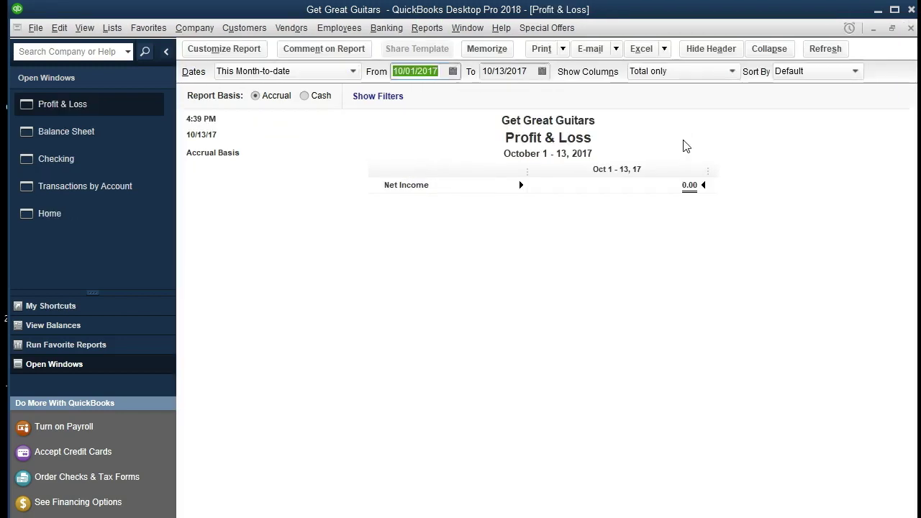
{"action": "type", "text": "01"}
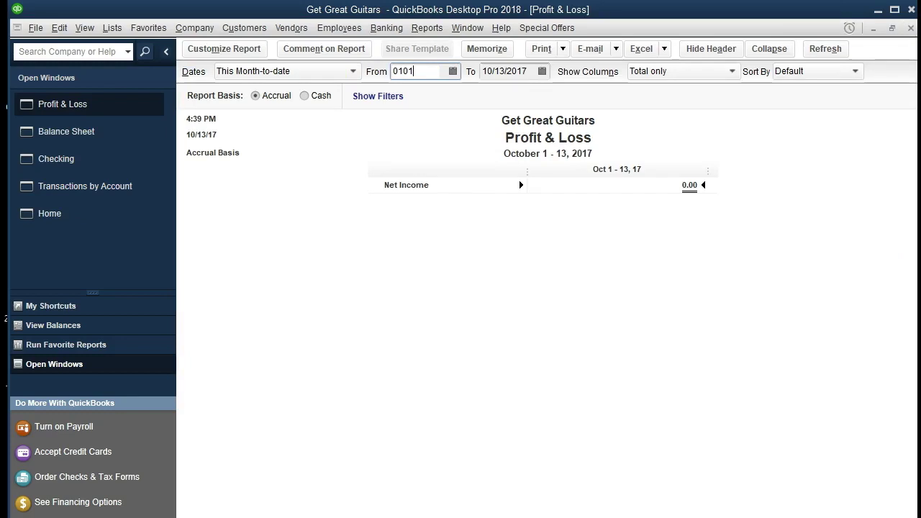
{"action": "type", "text": "/01/2017"}
{"action": "key", "text": "Tab"}
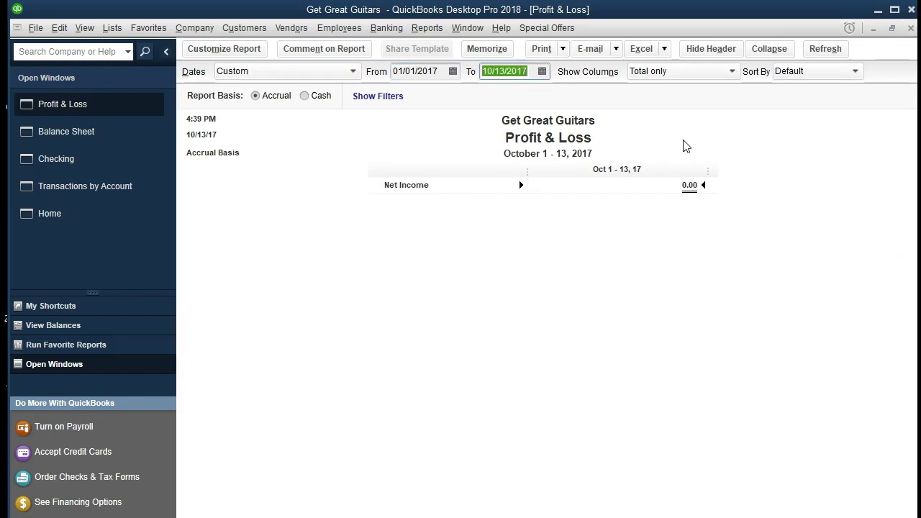
{"action": "left_click", "coordinate": [445, 71]}
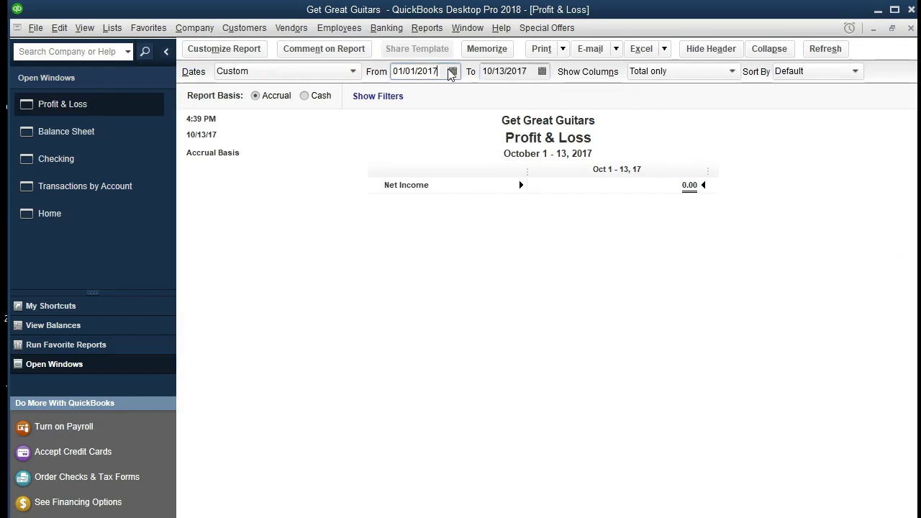
{"action": "key", "text": "BackSpace"}
{"action": "key", "text": "BackSpace"}
{"action": "type", "text": "21"}
{"action": "key", "text": "Tab"}
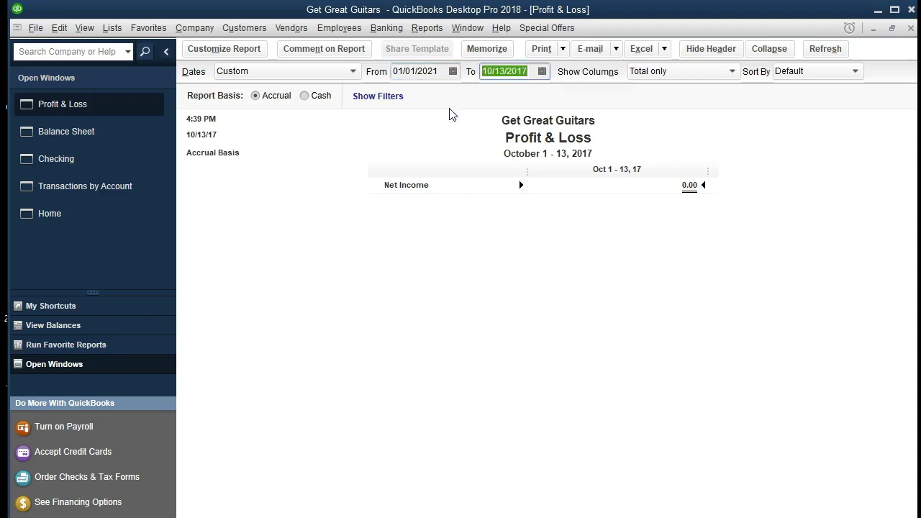
{"action": "type", "text": "12/31/21"}
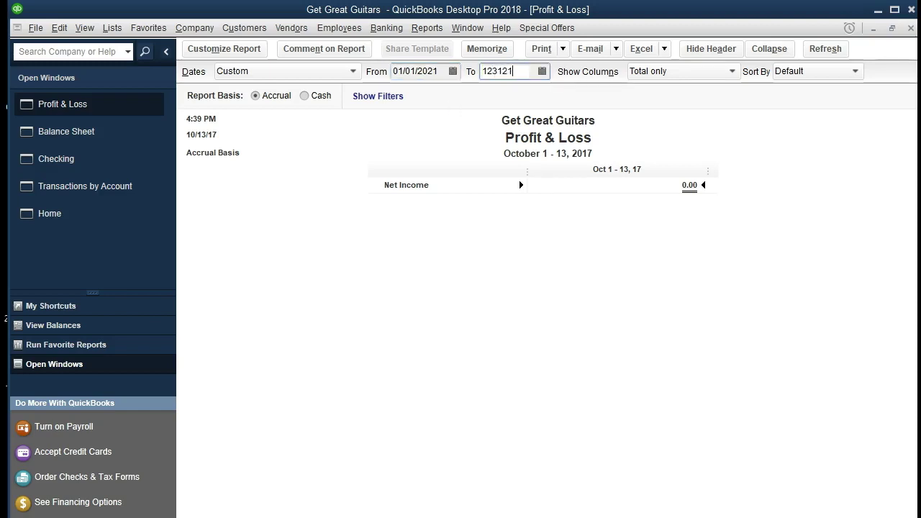
{"action": "key", "text": "Tab"}
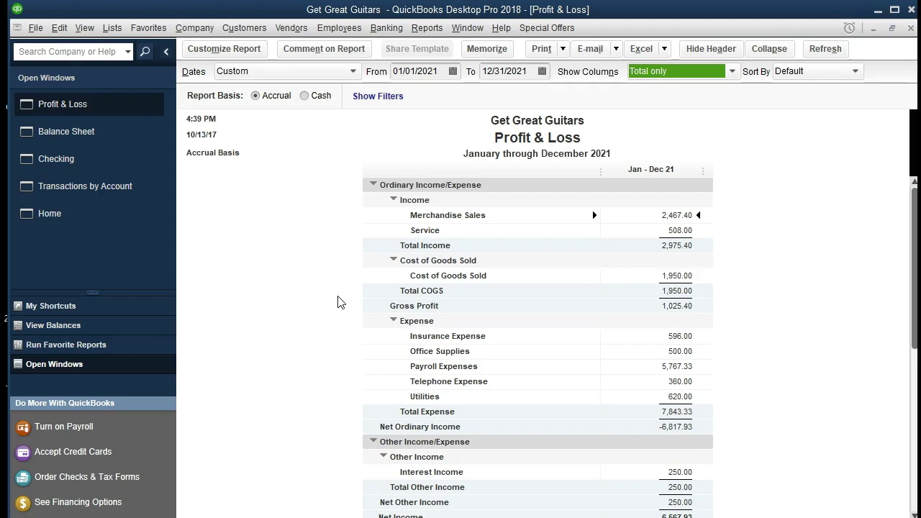
Drill down from Interest Income on the Profit & Loss to its source deposit, and close both detail windows after reviewing them
{"action": "scroll", "coordinate": [341, 302], "scroll_direction": "down", "scroll_amount": 1}
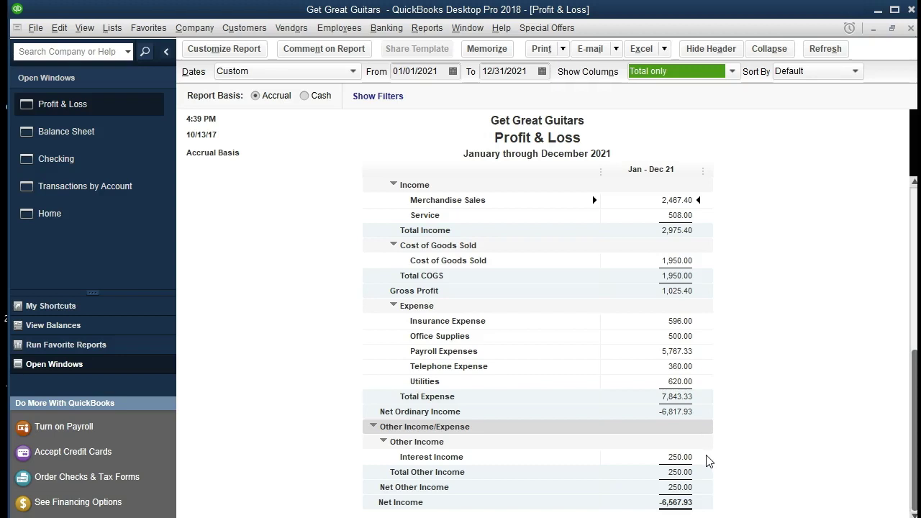
{"action": "double_click", "coordinate": [680, 458]}
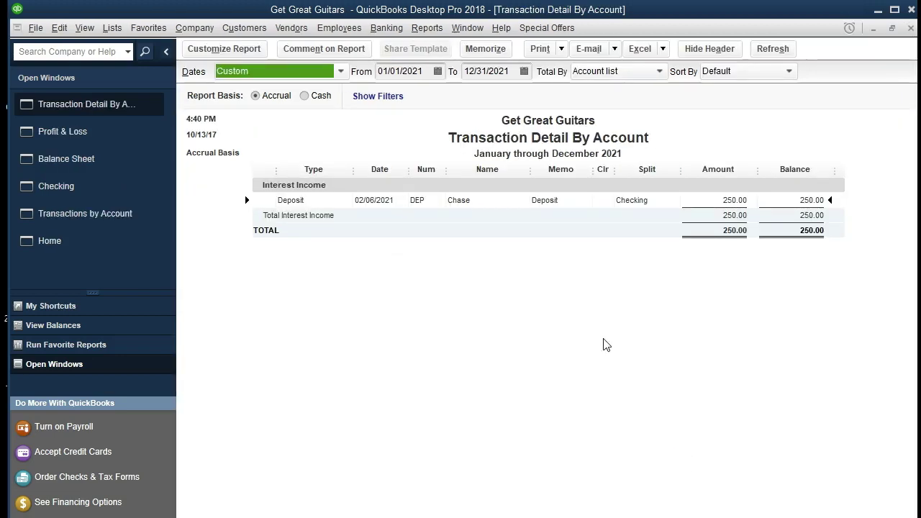
{"action": "double_click", "coordinate": [719, 200]}
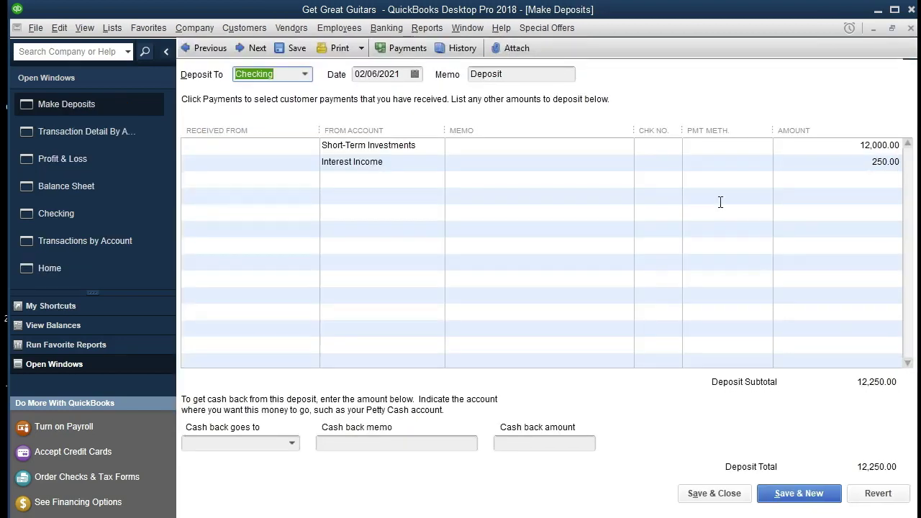
{"action": "left_click", "coordinate": [912, 28]}
{"action": "left_click", "coordinate": [912, 28]}
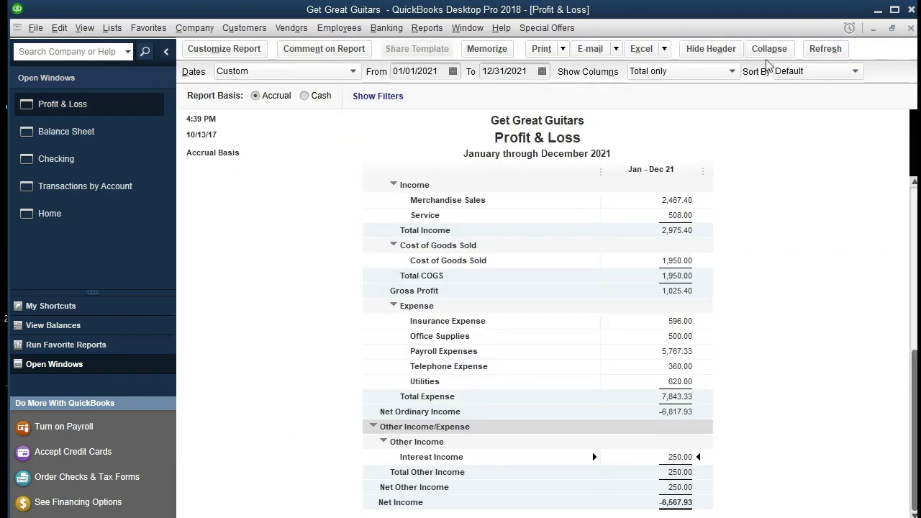
Return to the Balance Sheet and open the Short-Term Investments register from the Chart of Accounts
{"action": "left_click", "coordinate": [141, 130]}
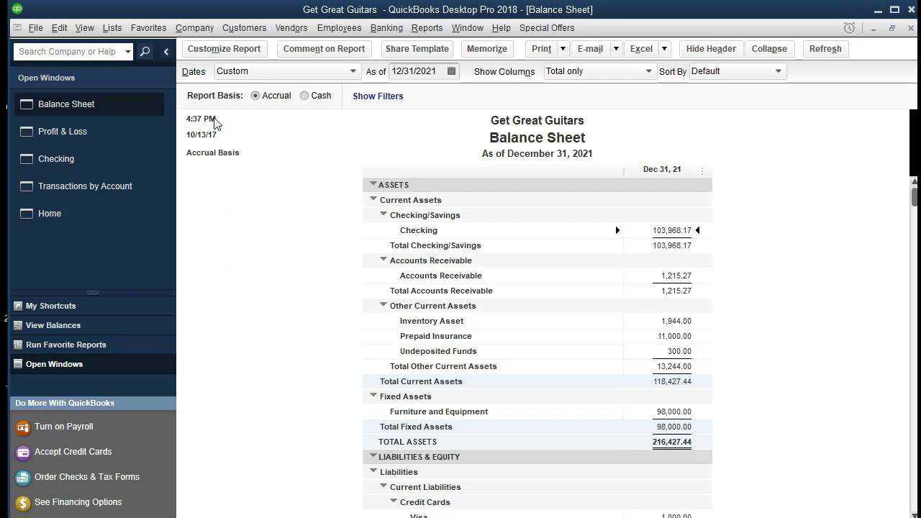
{"action": "left_click", "coordinate": [112, 28]}
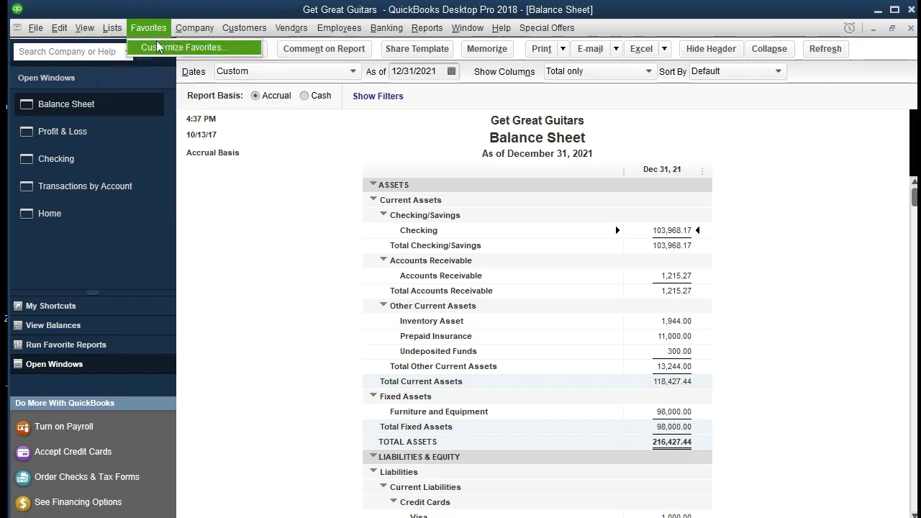
{"action": "left_click", "coordinate": [109, 48]}
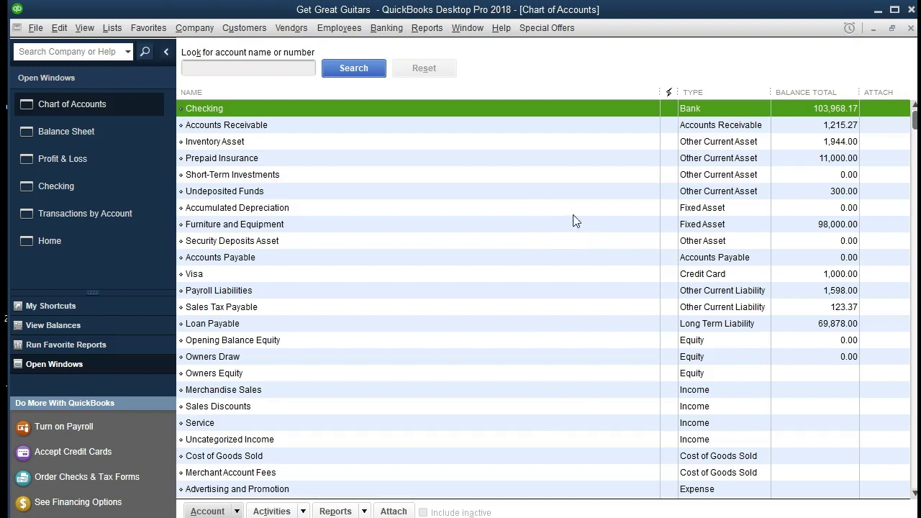
{"action": "left_click", "coordinate": [466, 177]}
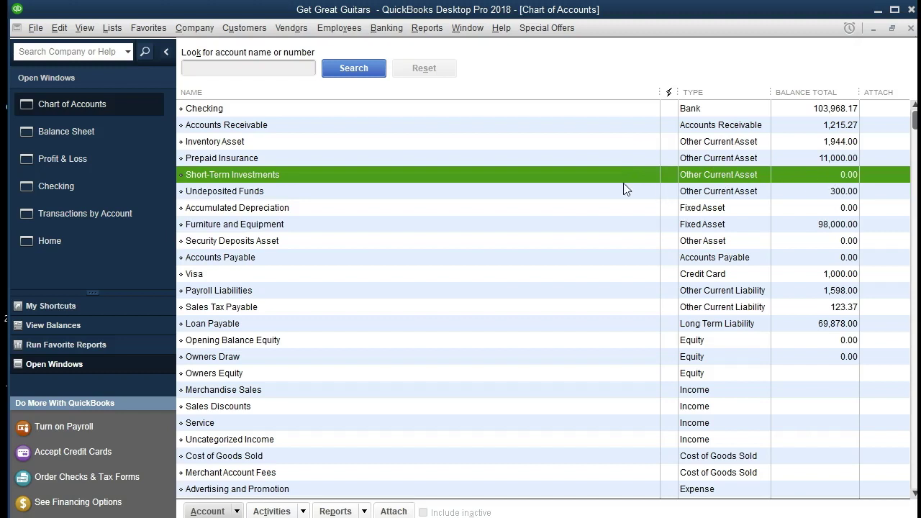
{"action": "double_click", "coordinate": [570, 175]}
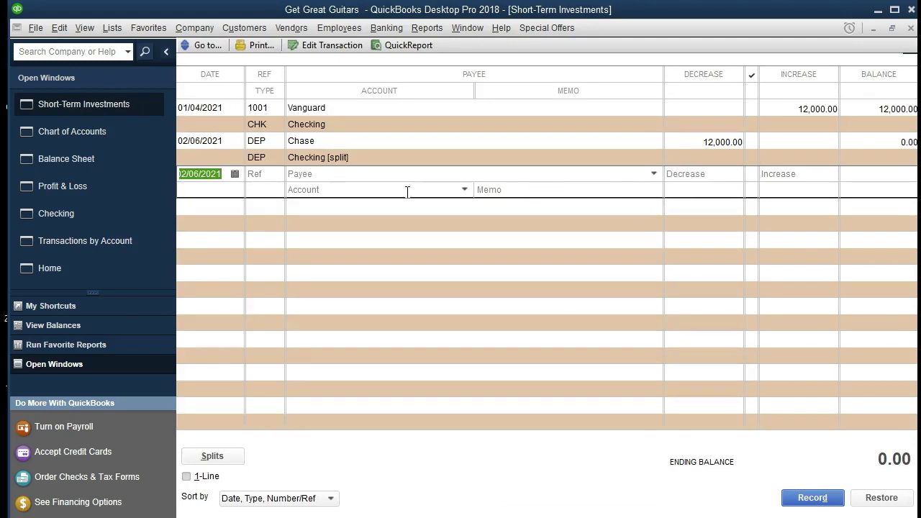
Review the 02/06/2021 Chase deposit from the Short-Term Investments register, and close the windows back to the Balance Sheet
{"action": "double_click", "coordinate": [269, 158]}
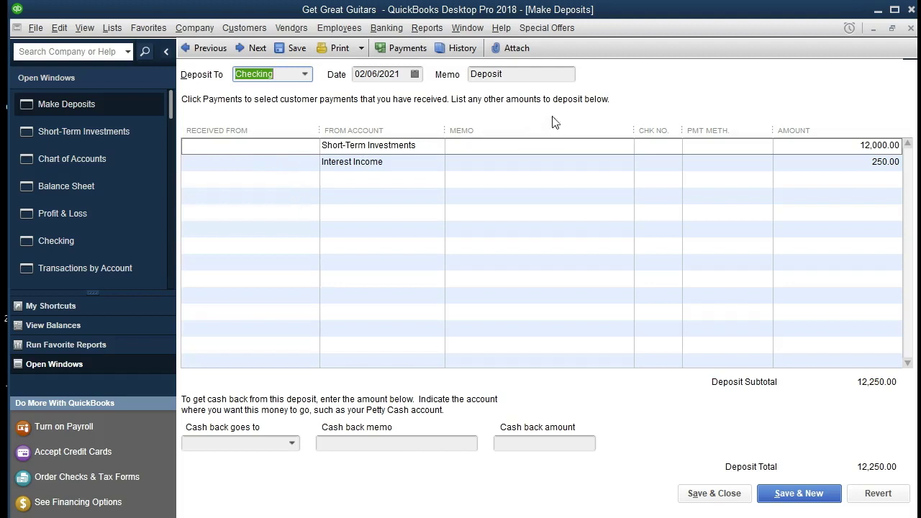
{"action": "left_click", "coordinate": [910, 28]}
{"action": "left_click", "coordinate": [910, 29]}
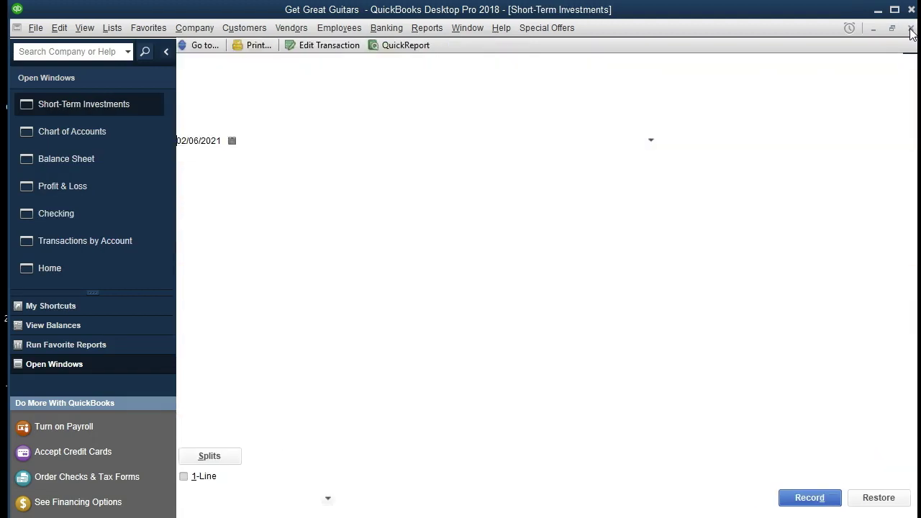
{"action": "left_click", "coordinate": [910, 30]}
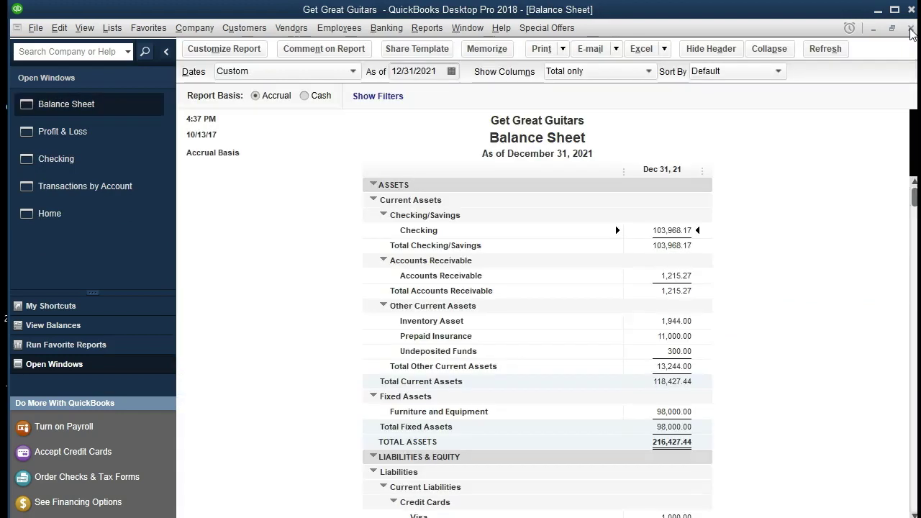